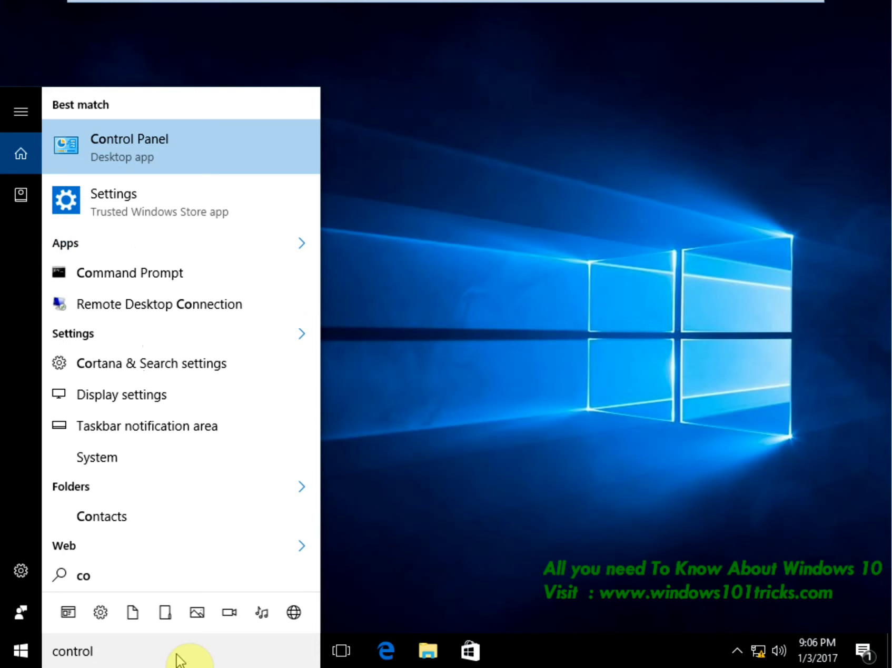
- Open Control Panel, show it by category, and go to the advanced sharing settings of the Network and Sharing Center
left_click(139, 155)
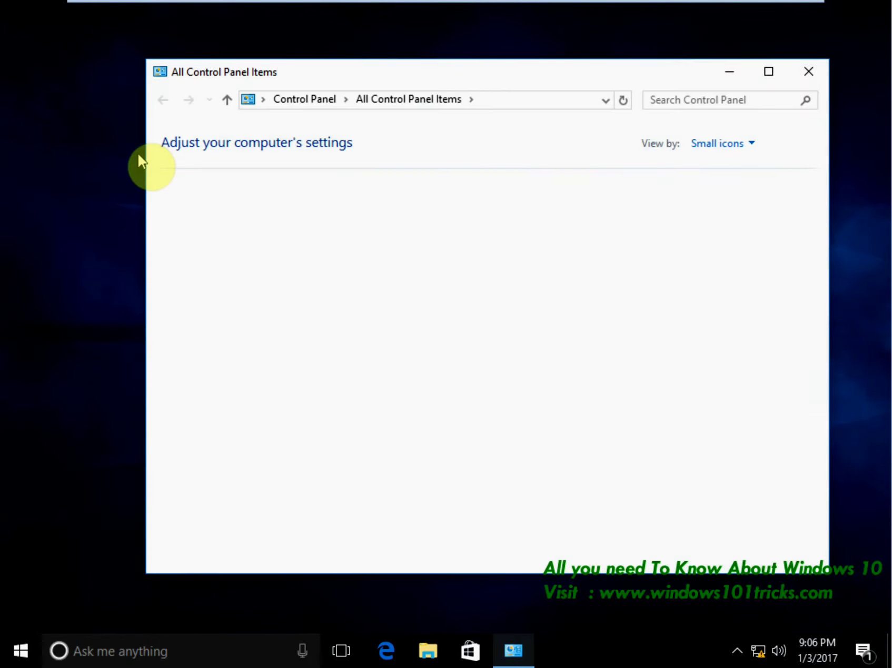
left_click(723, 145)
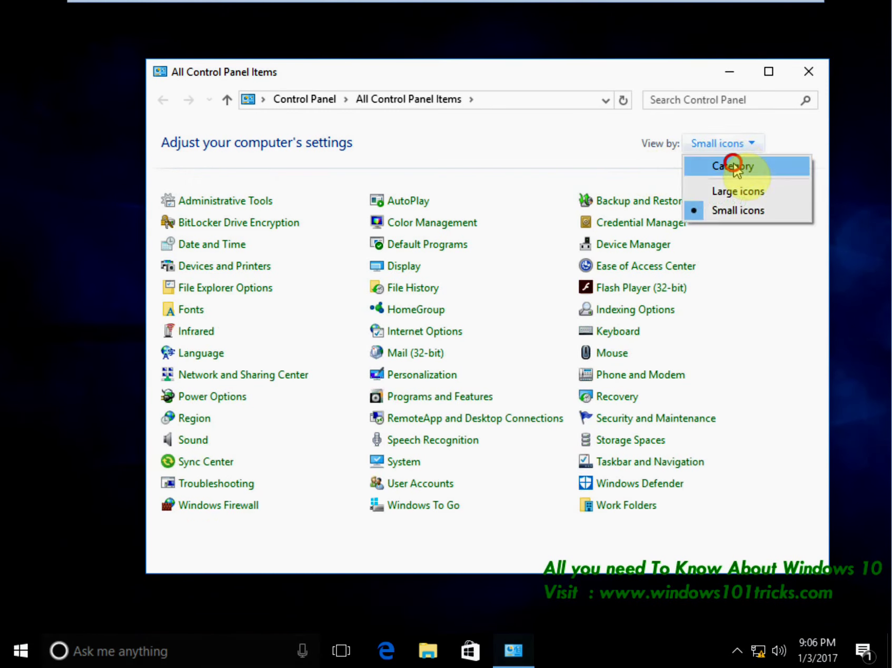
left_click(735, 166)
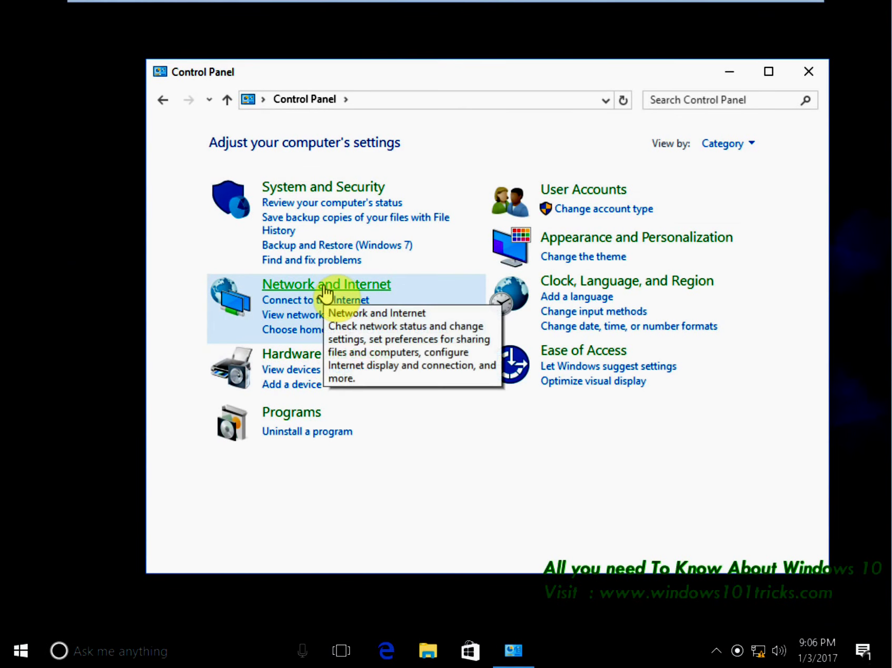
left_click(322, 285)
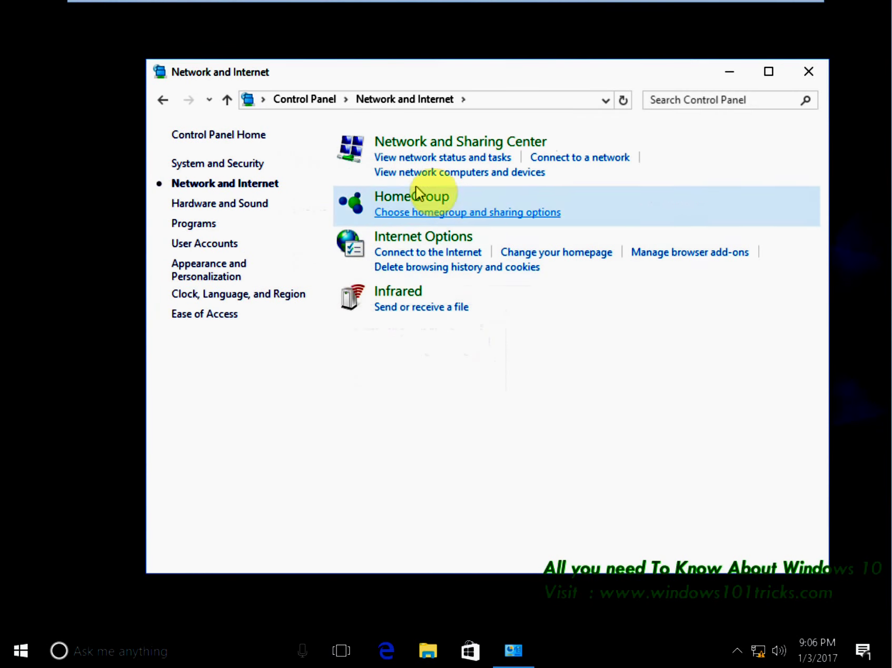
left_click(443, 146)
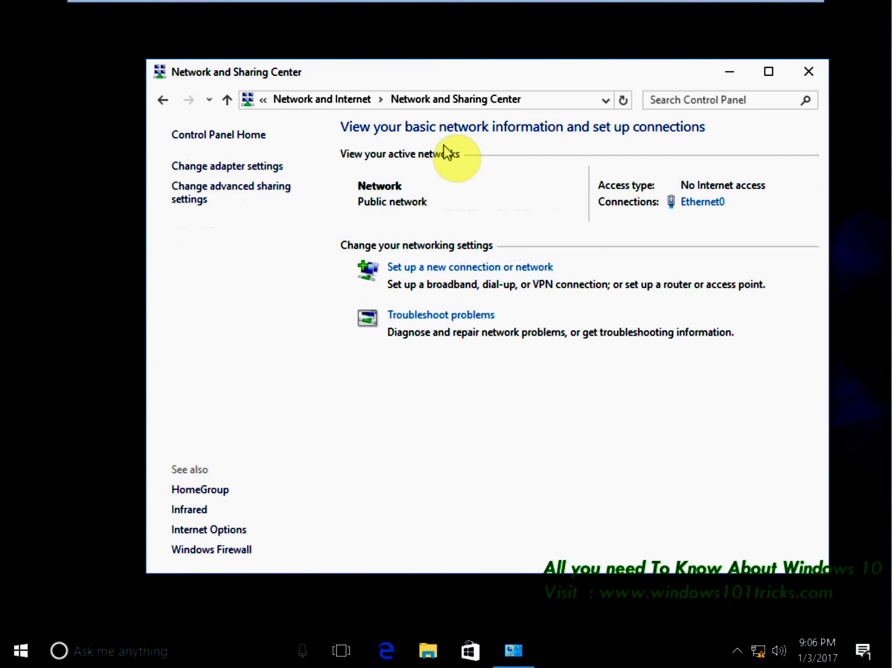
left_click(219, 194)
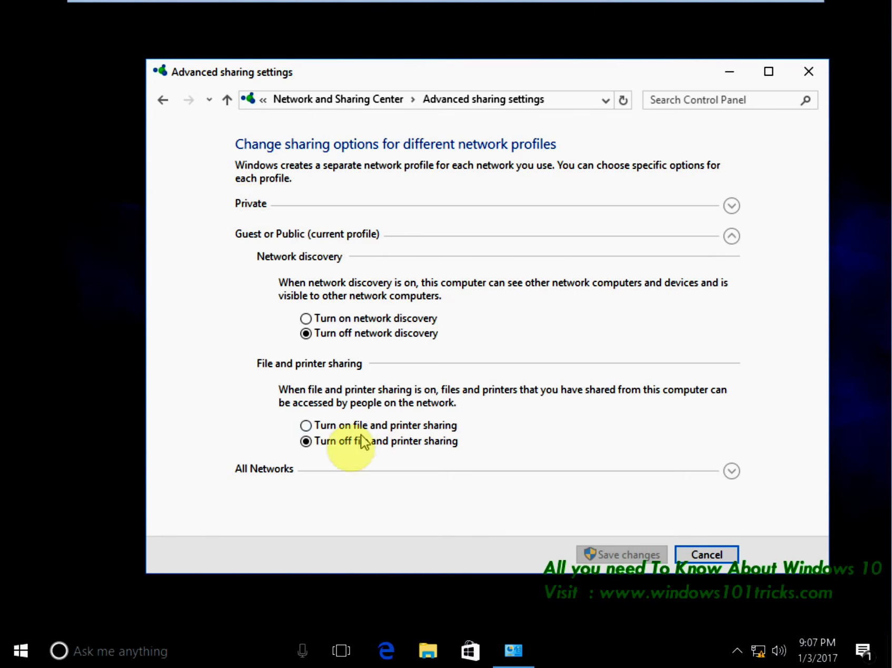
- Turn on file and printer sharing for the Guest or Public profile, save the changes and close the window
left_click(306, 425)
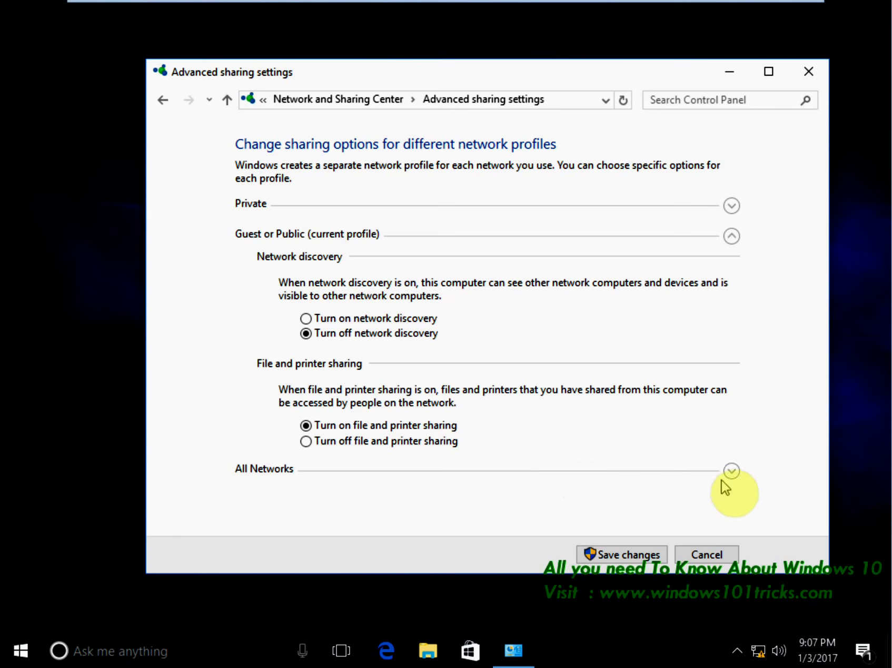
left_click(612, 559)
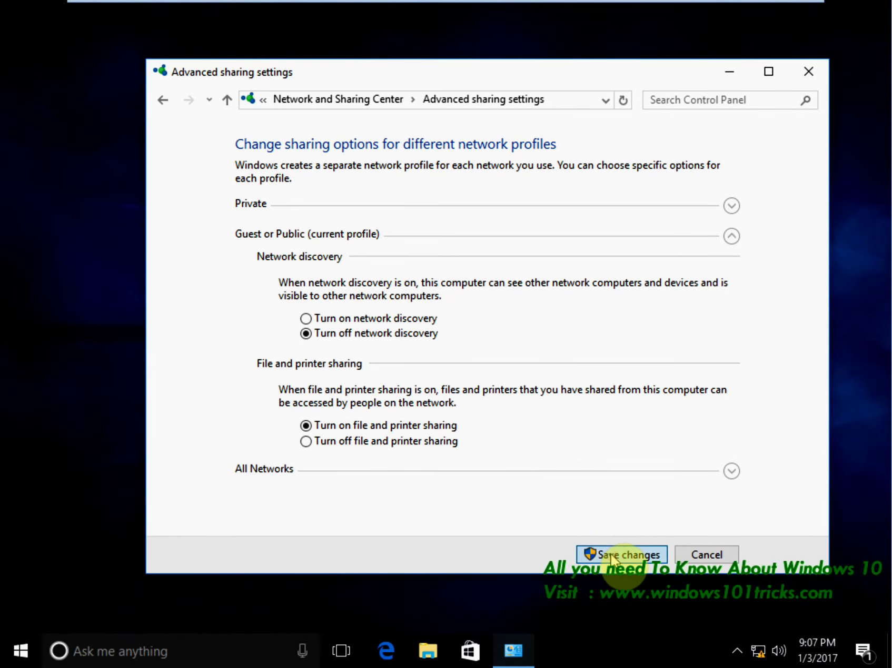
left_click(809, 73)
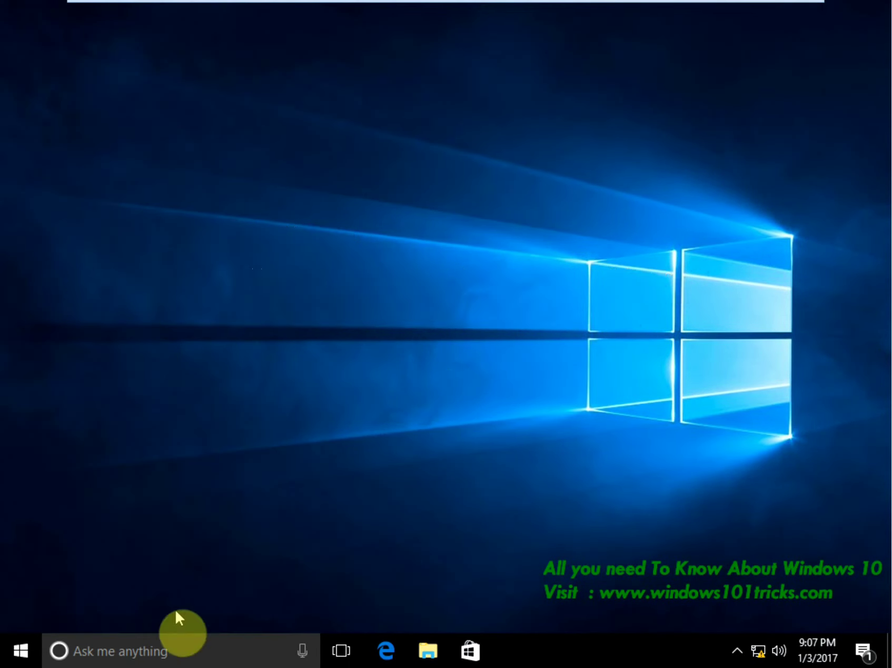
- Search Windows for "service" and open the Services desktop app
left_click(156, 664)
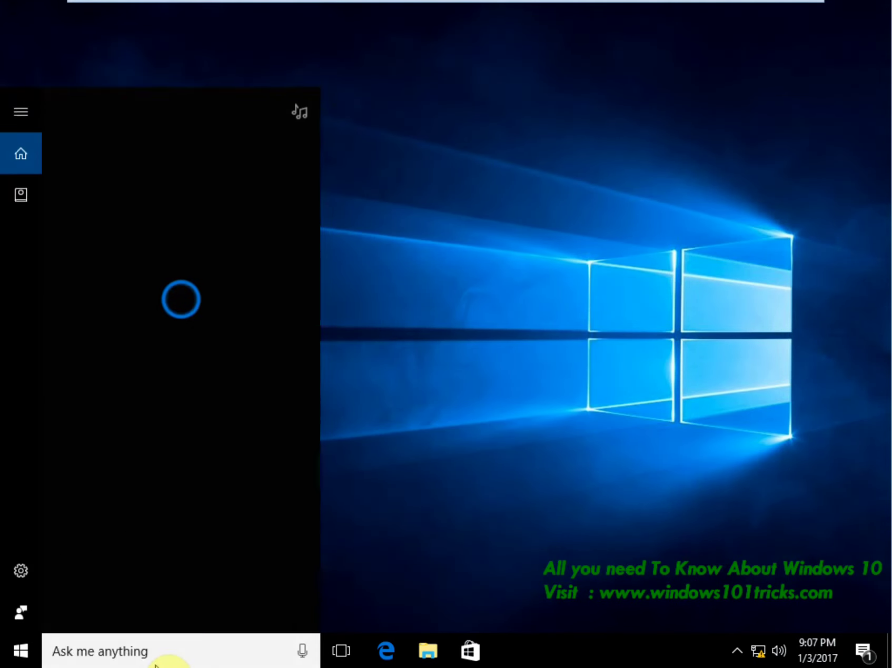
type("ser")
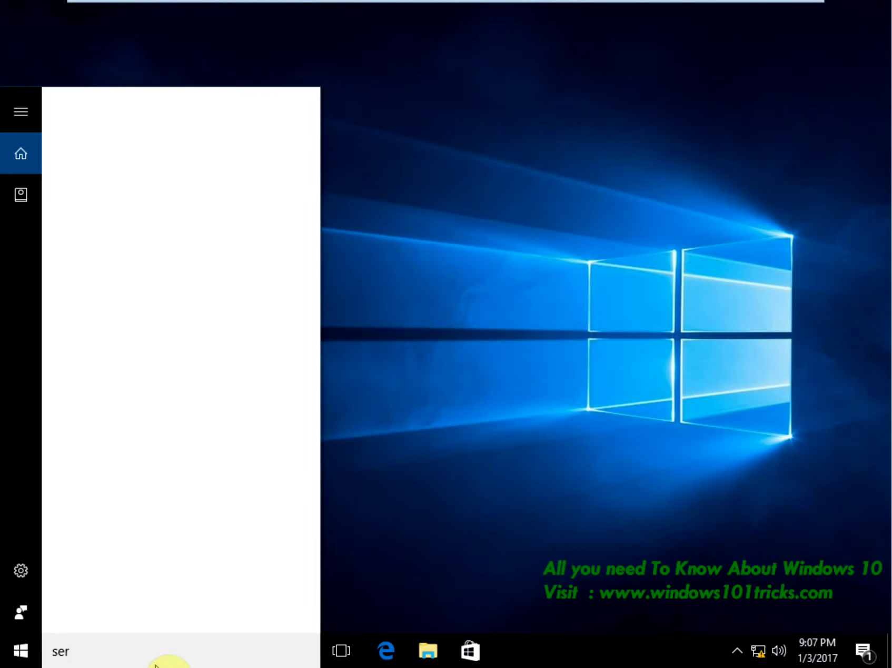
type("vice")
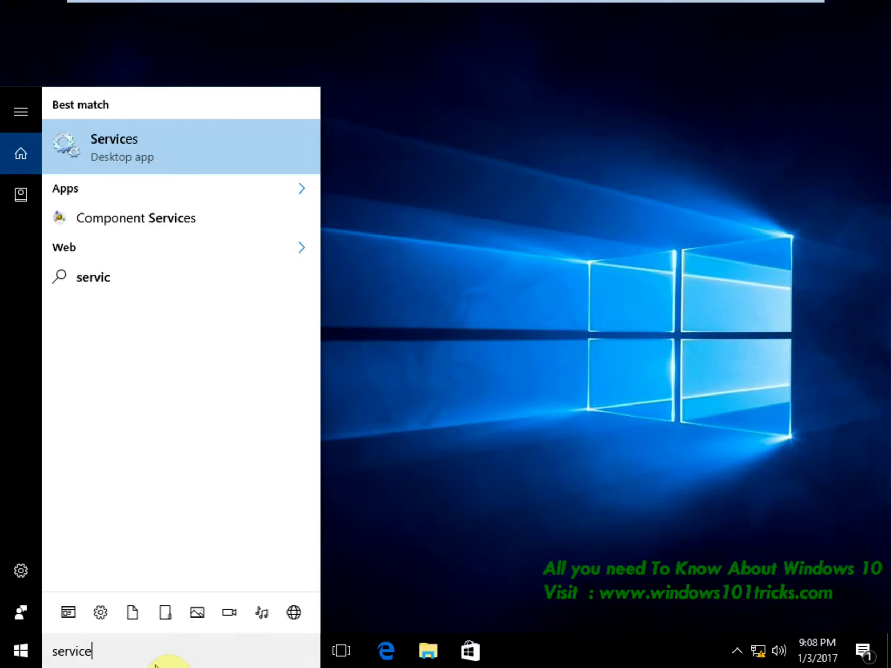
left_click(127, 146)
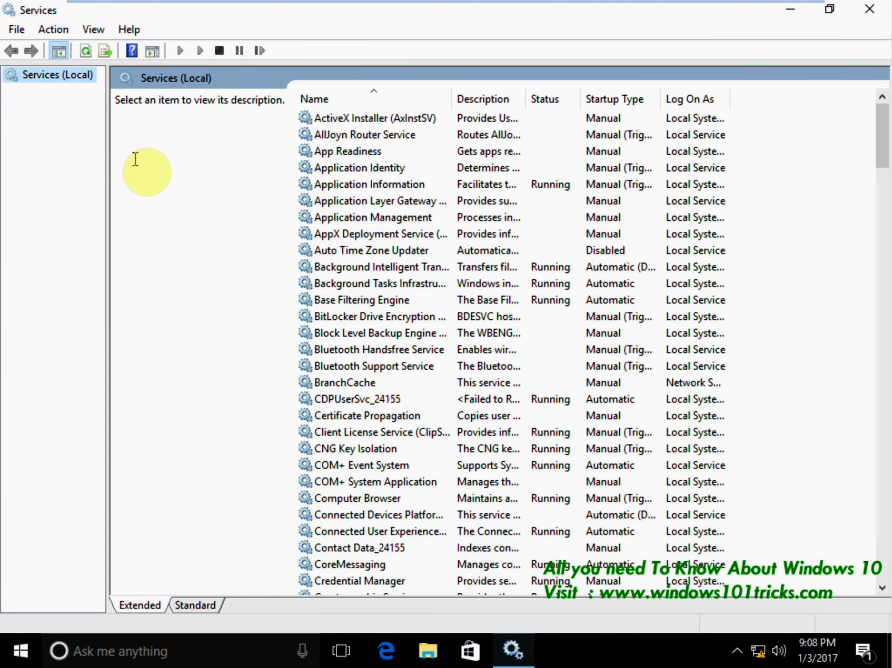
- Find the Windows Firewall service in the services list and open its properties
scroll(459, 389, "down", 5)
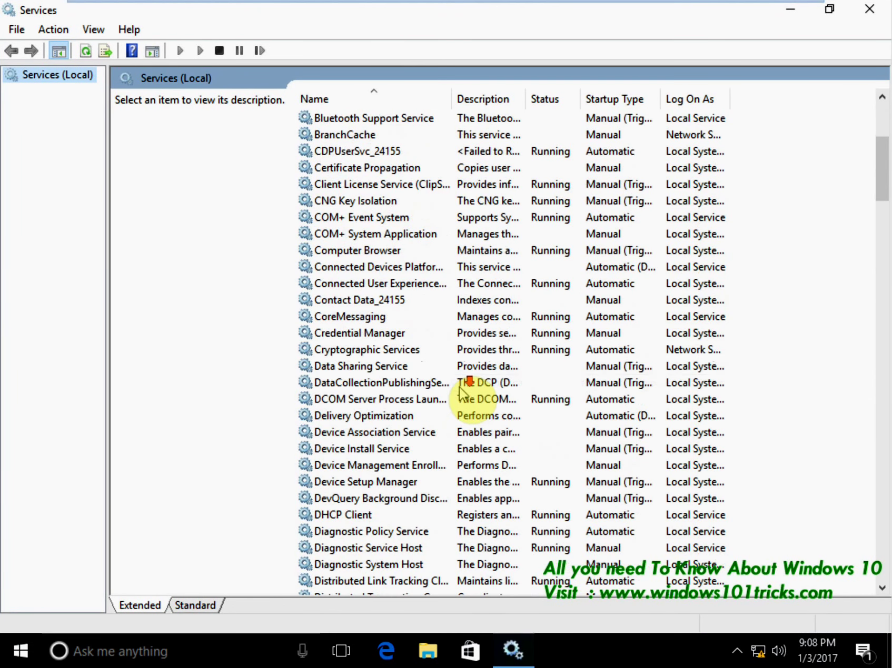
scroll(459, 389, "down", 20)
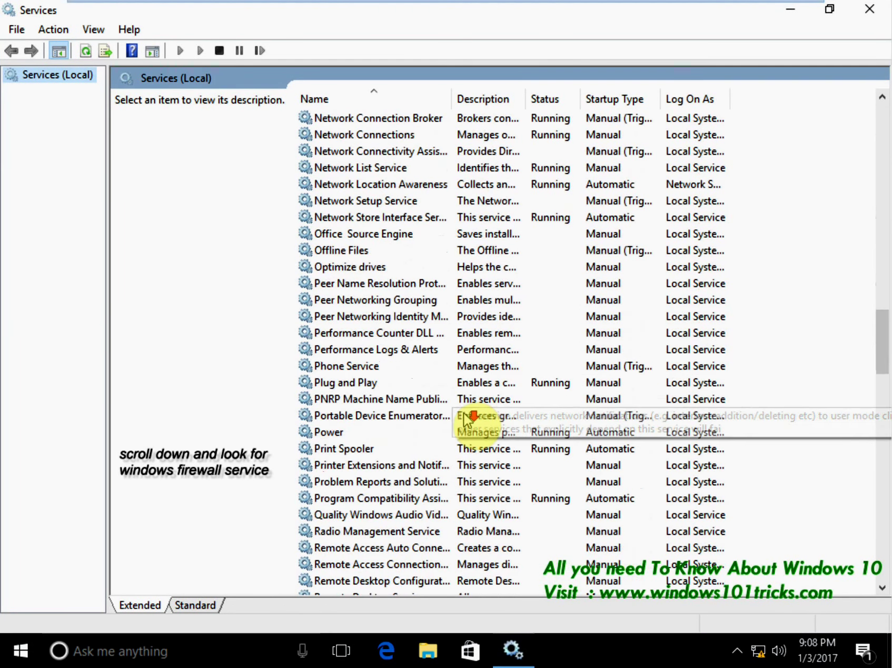
scroll(467, 419, "down", 20)
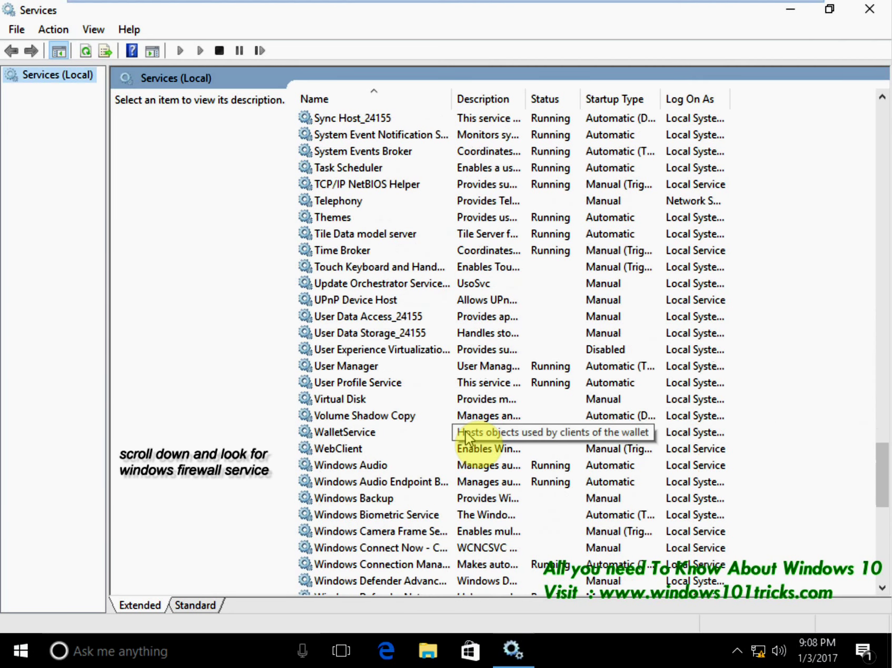
scroll(418, 292, "up", 2)
scroll(423, 325, "down", 7)
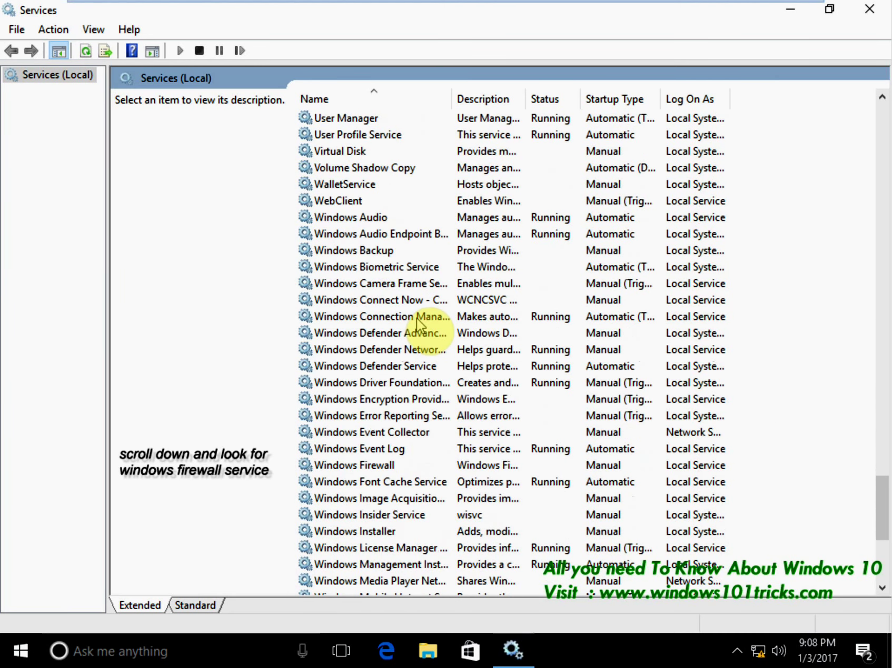
left_click(483, 466)
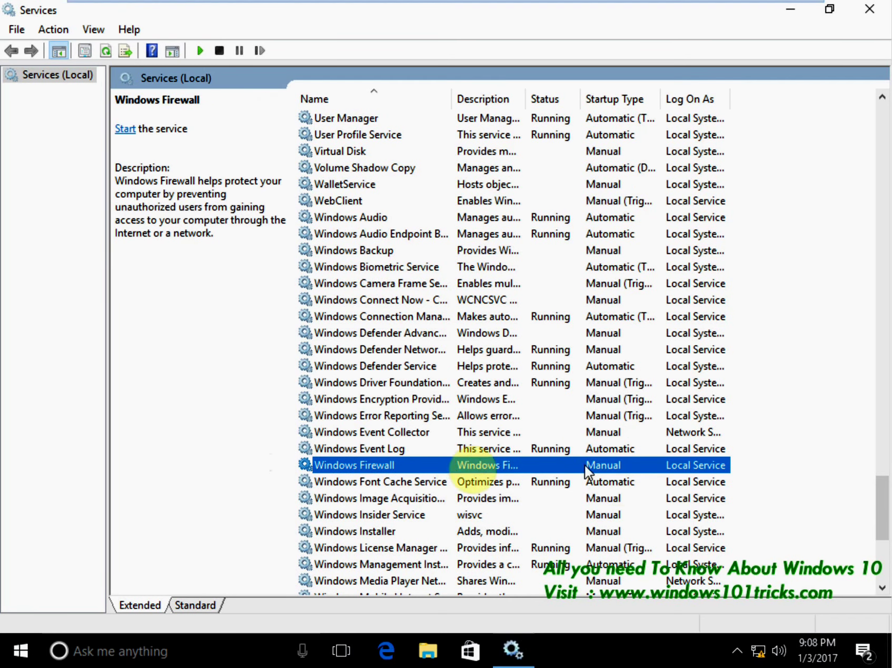
right_click(448, 463)
left_click(527, 429)
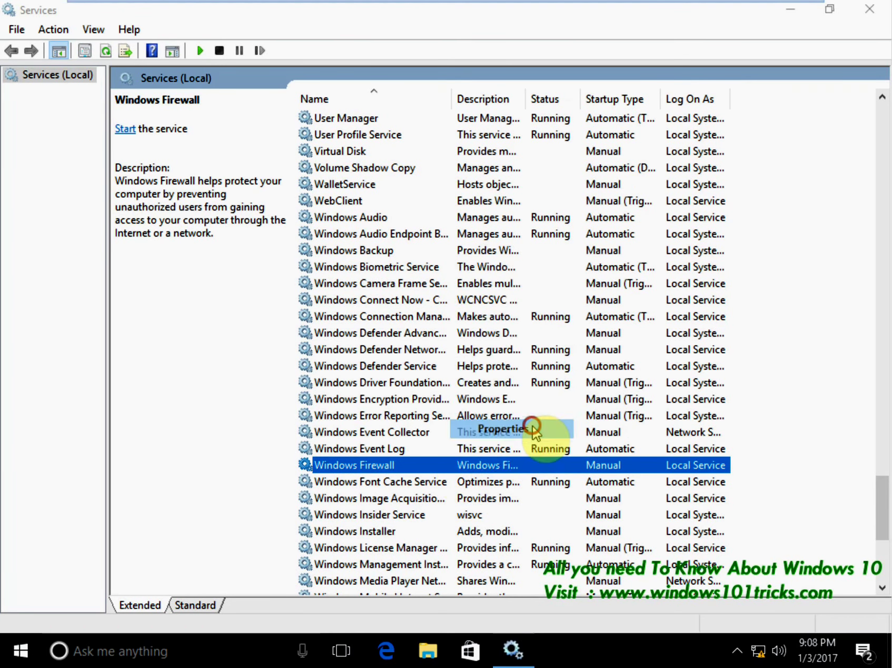
- Set the Windows Firewall service's startup type to Automatic, start the service, and apply the changes
left_click(441, 298)
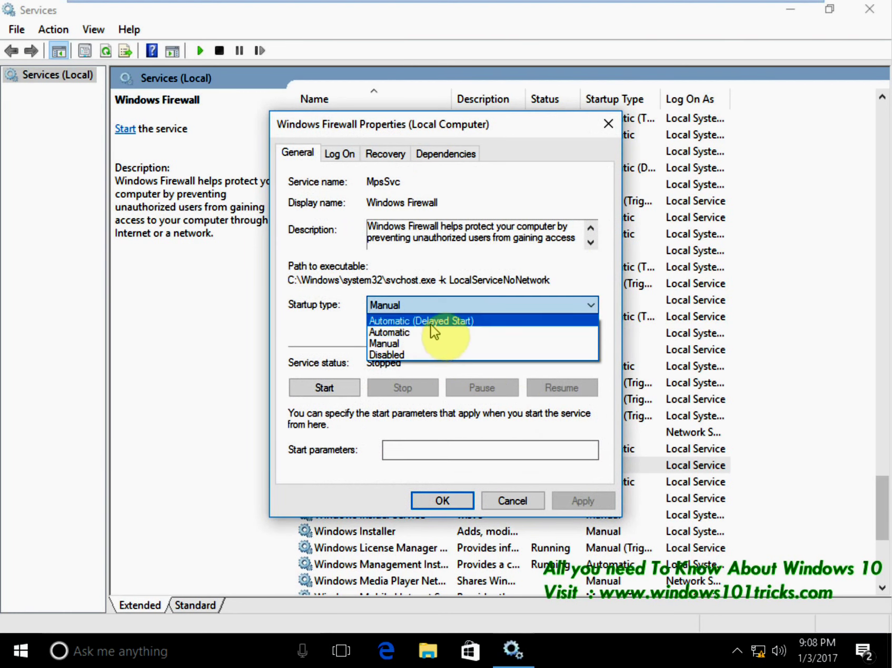
left_click(430, 322)
left_click(309, 388)
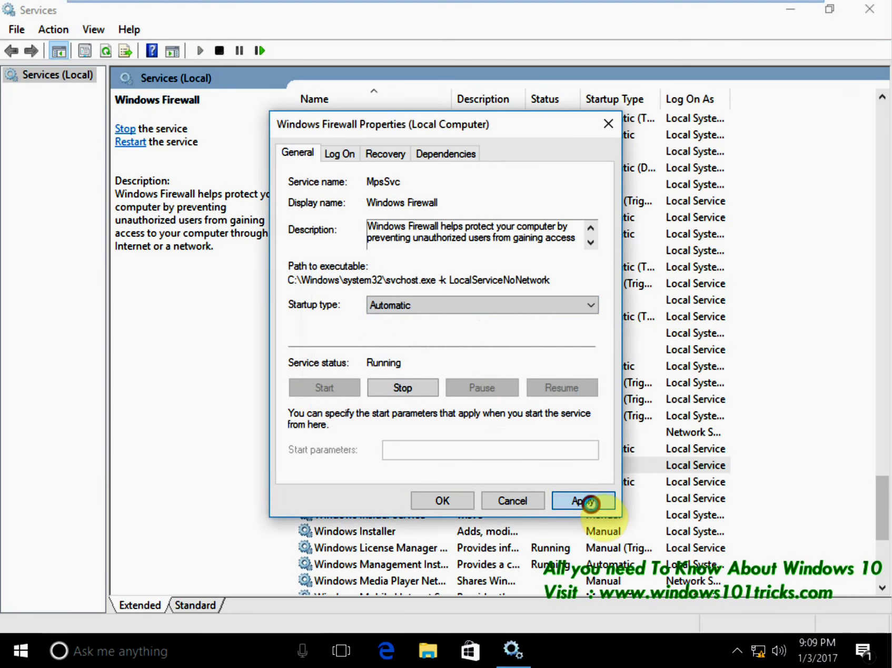
left_click(579, 503)
left_click(440, 501)
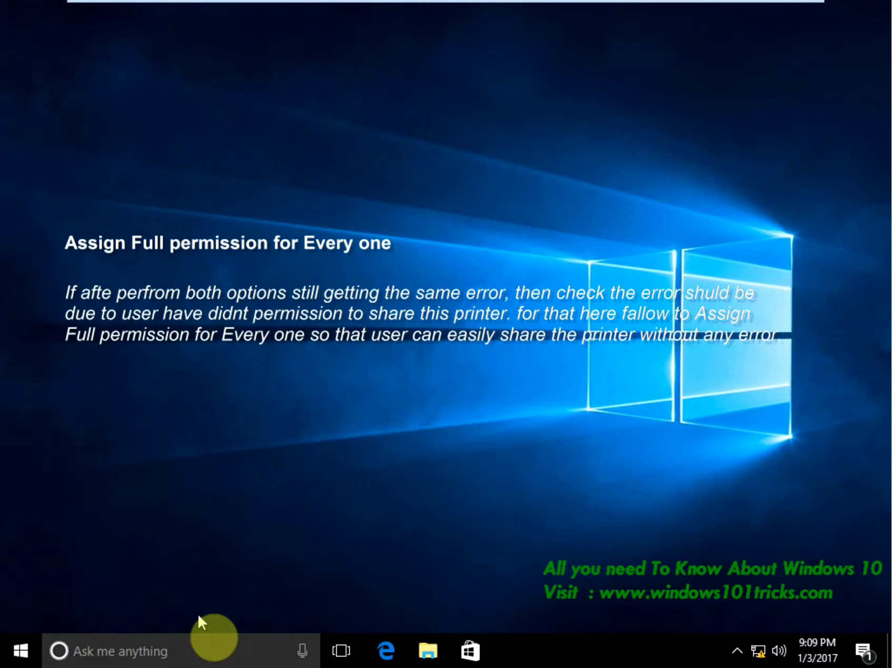
- Search for regedit, launch Registry Editor with permission to make changes, and shift its window slightly on the desktop
left_click(205, 651)
type("regedit")
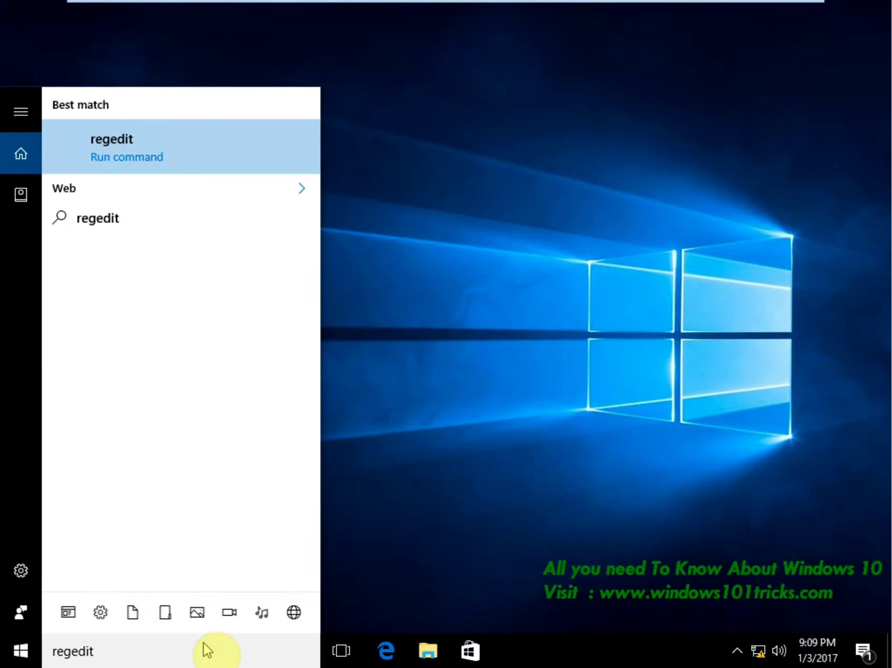
left_click(144, 150)
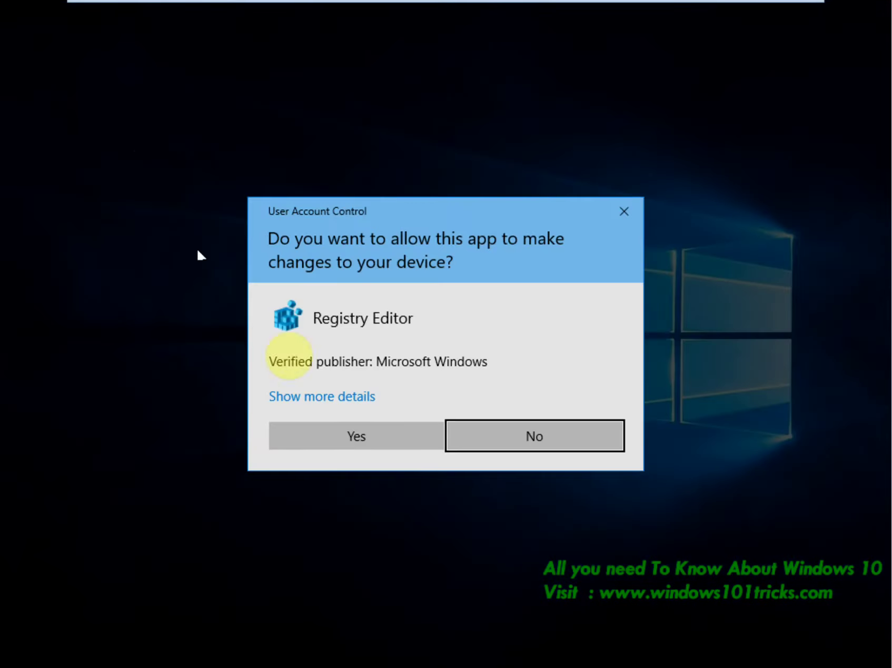
left_click(309, 424)
left_click(375, 104)
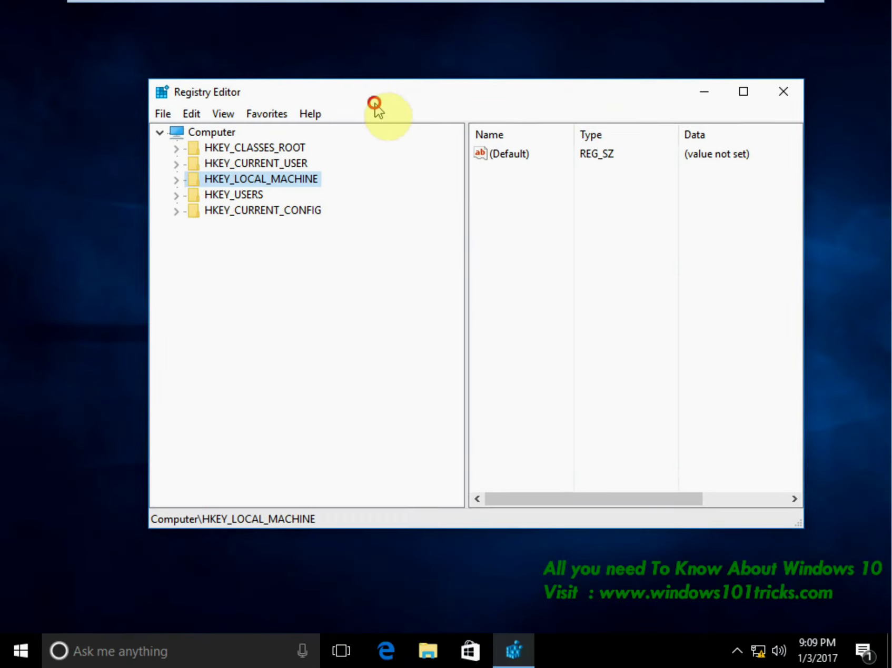
left_click_drag(332, 91, 354, 97)
key("Tab")
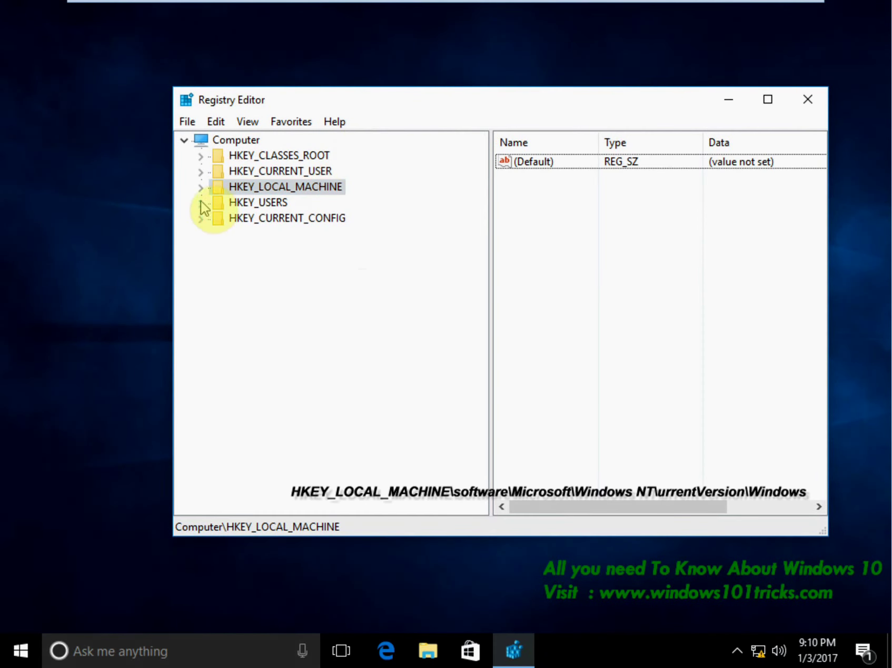
- Expand the registry tree through HKEY_LOCAL_MACHINE, SOFTWARE and Microsoft down to the Windows NT key
left_click(201, 188)
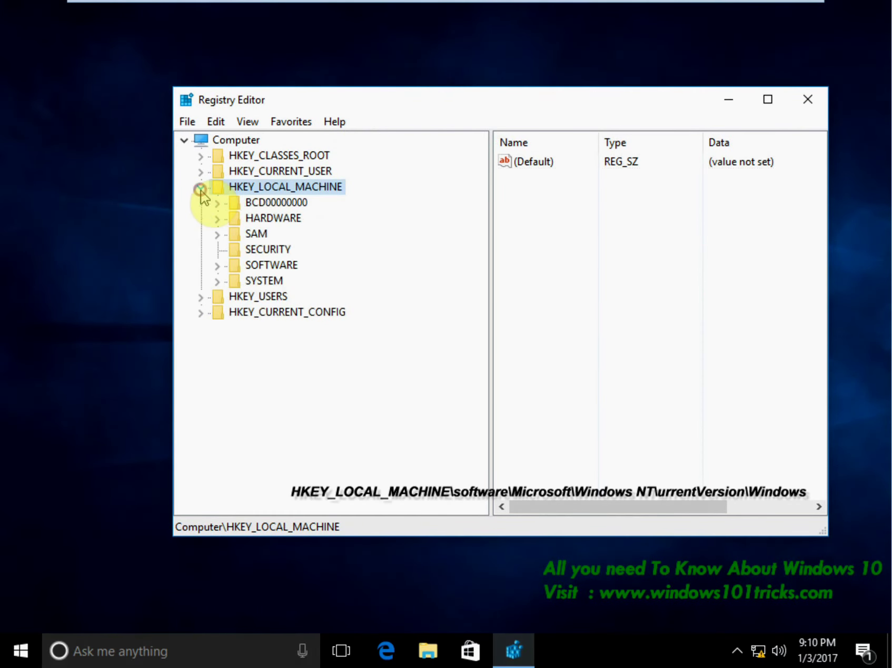
left_click(217, 266)
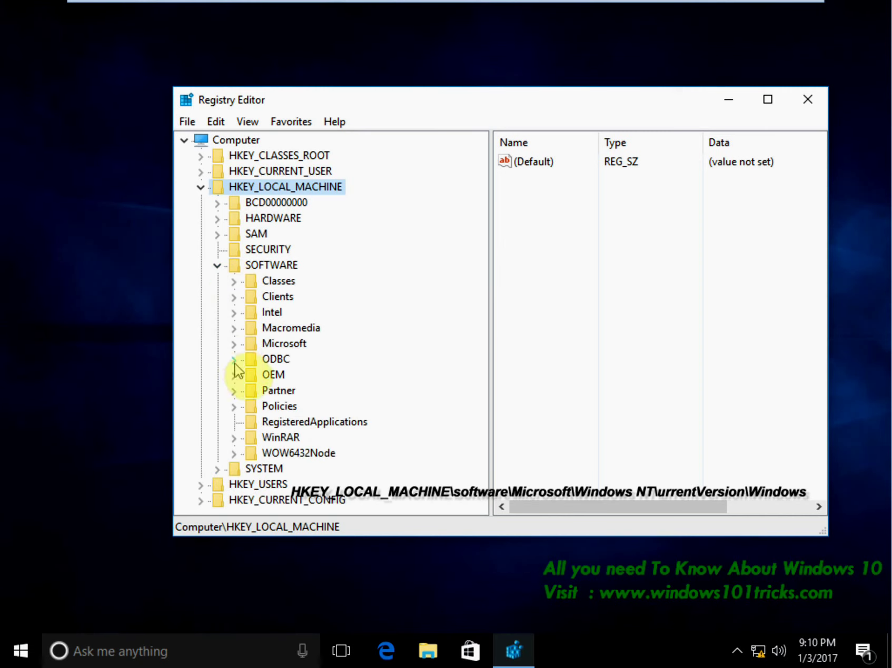
left_click(233, 346)
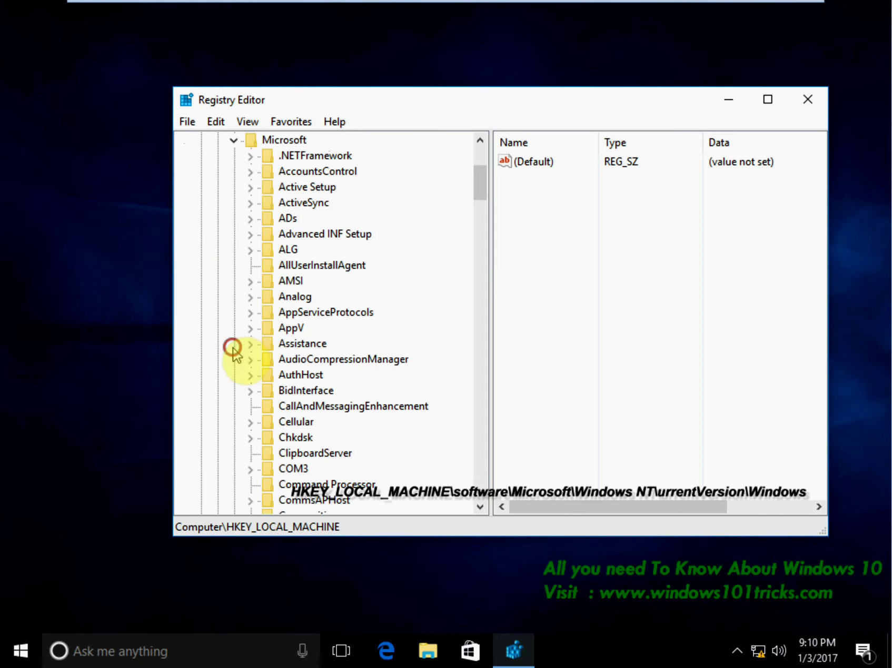
scroll(337, 329, "down", 7)
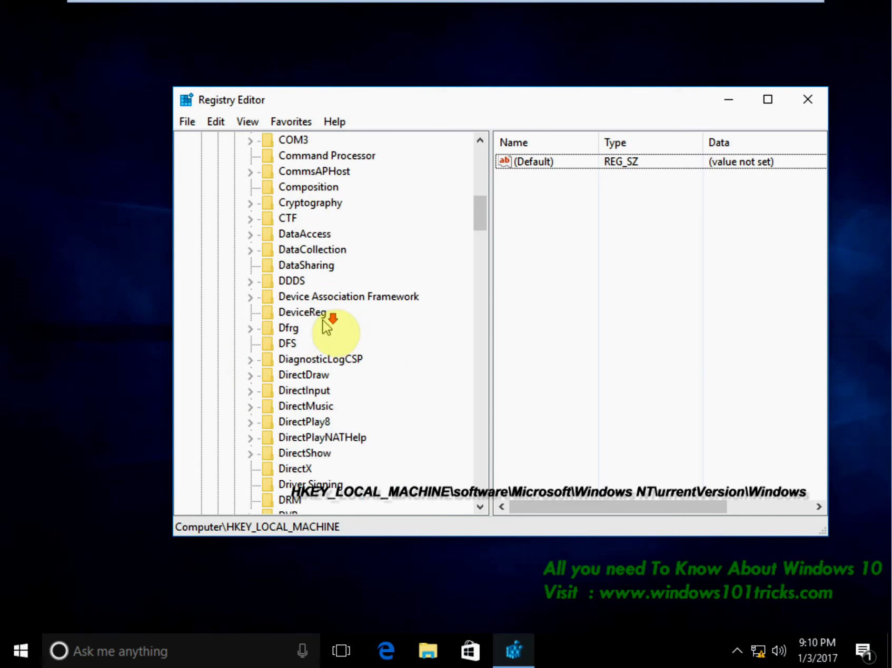
scroll(325, 328, "down", 20)
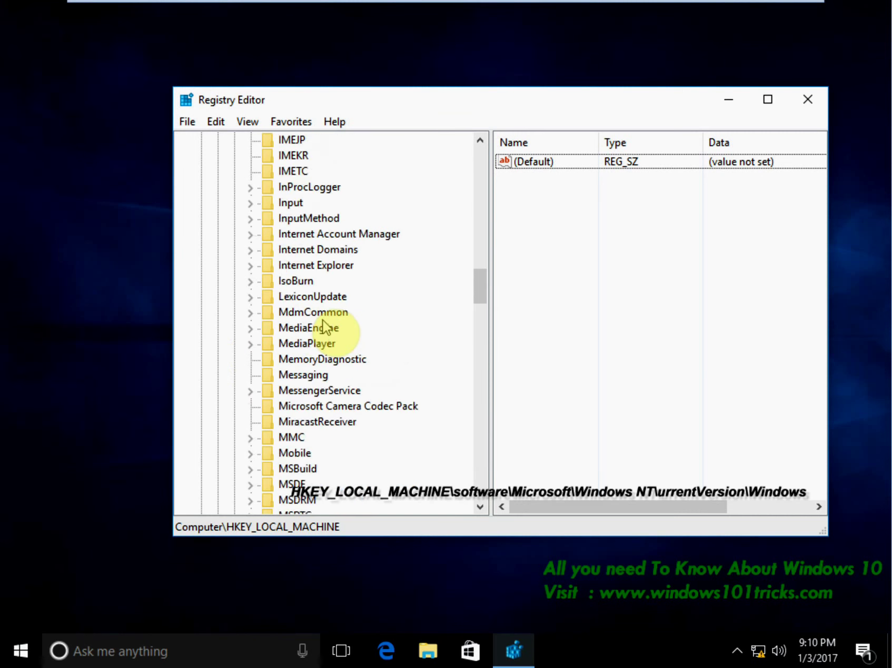
scroll(328, 327, "down", 20)
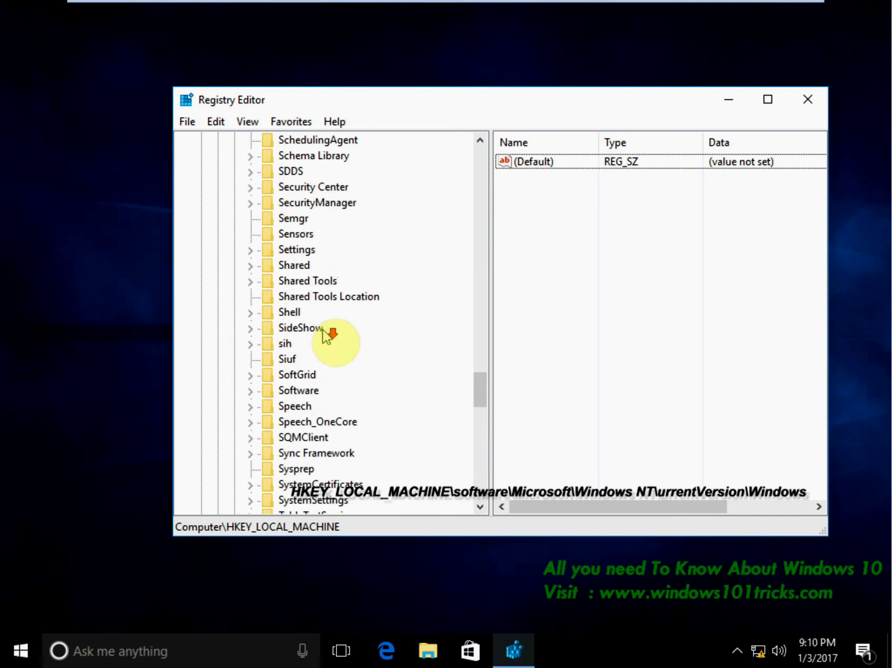
scroll(326, 335, "down", 6)
scroll(324, 337, "down", 2)
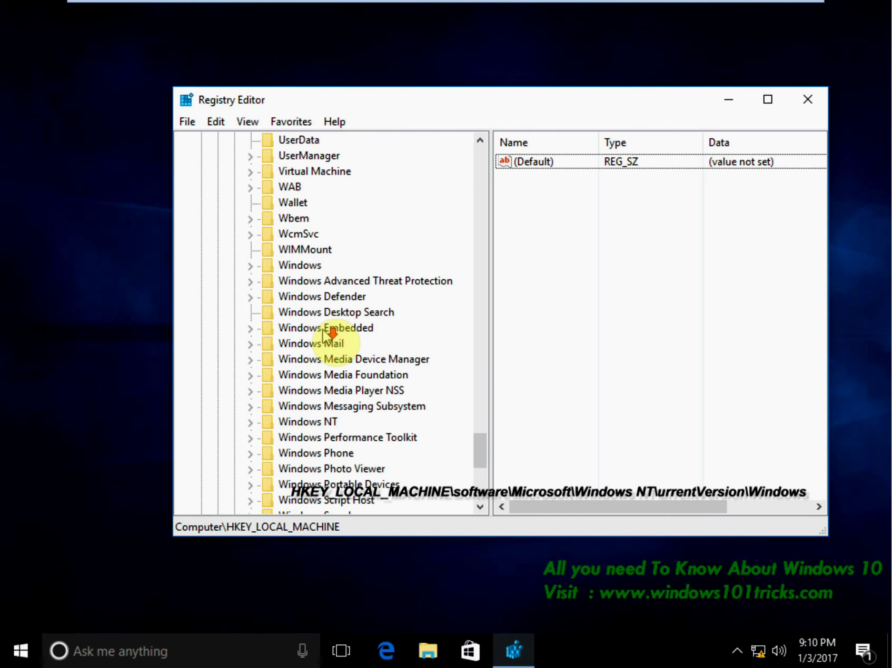
left_click(250, 422)
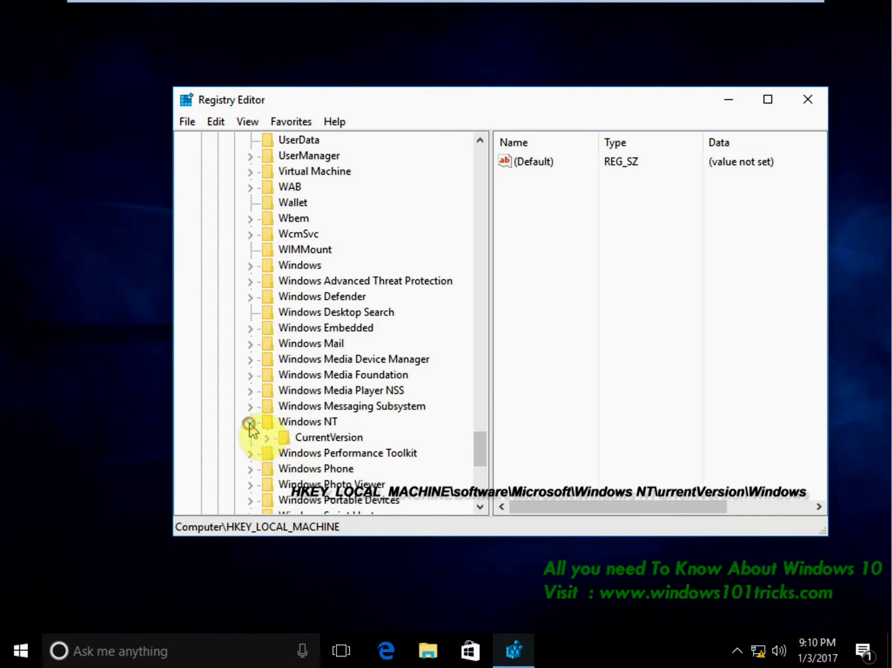
- Expand CurrentVersion under Windows NT and select its Windows key
left_click(267, 438)
scroll(368, 392, "down", 15)
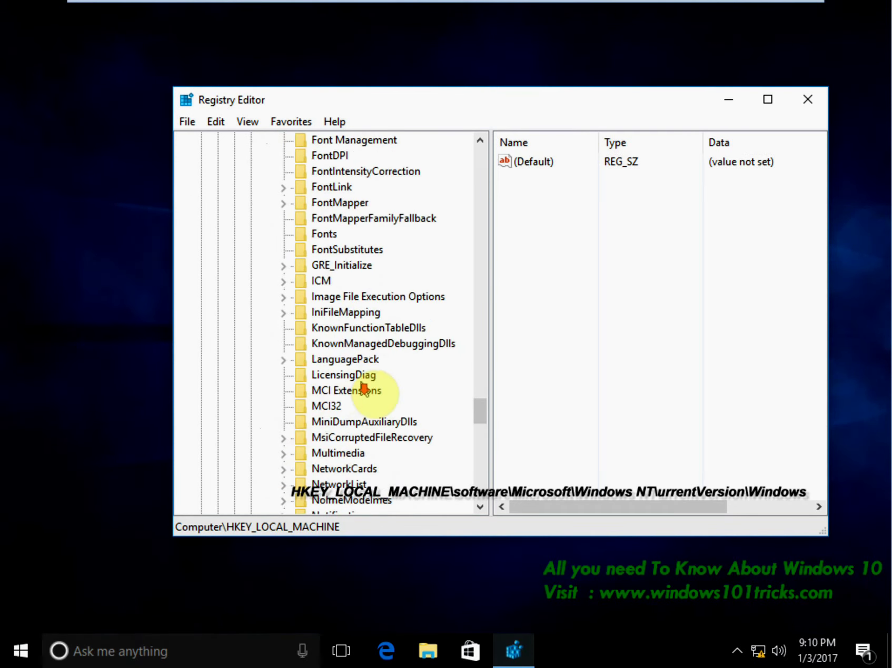
scroll(368, 386, "down", 10)
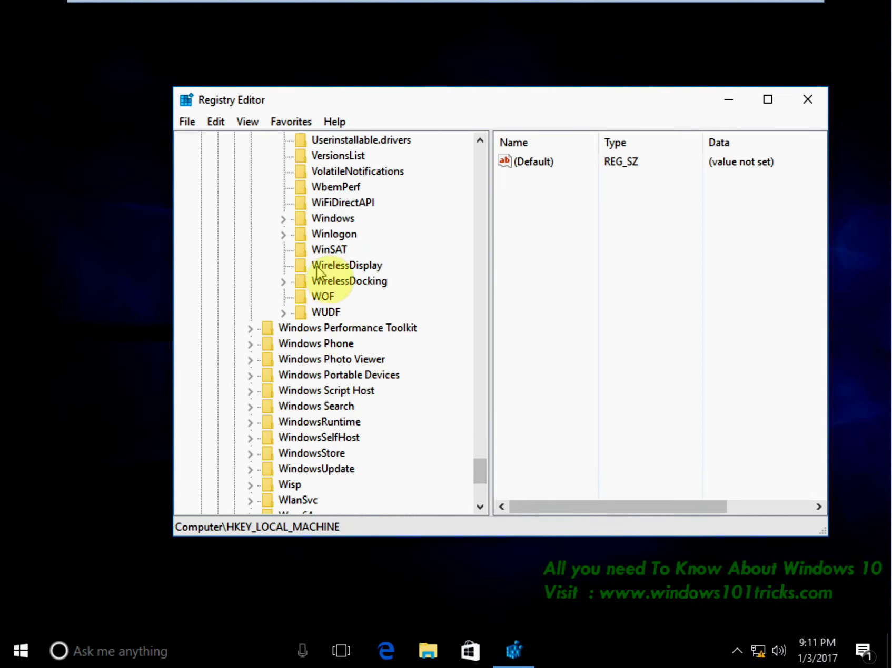
scroll(335, 259, "up", 2)
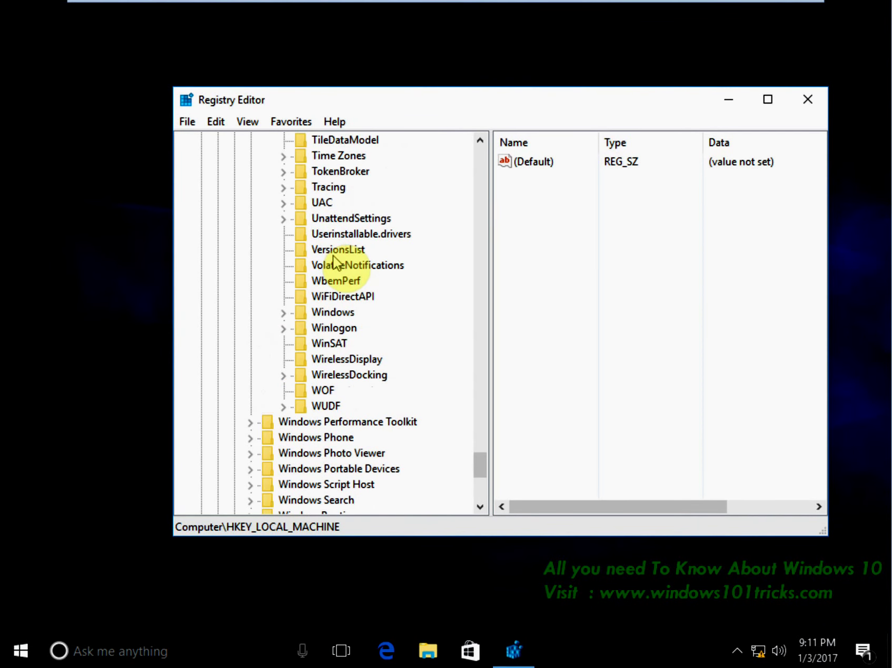
left_click(316, 314)
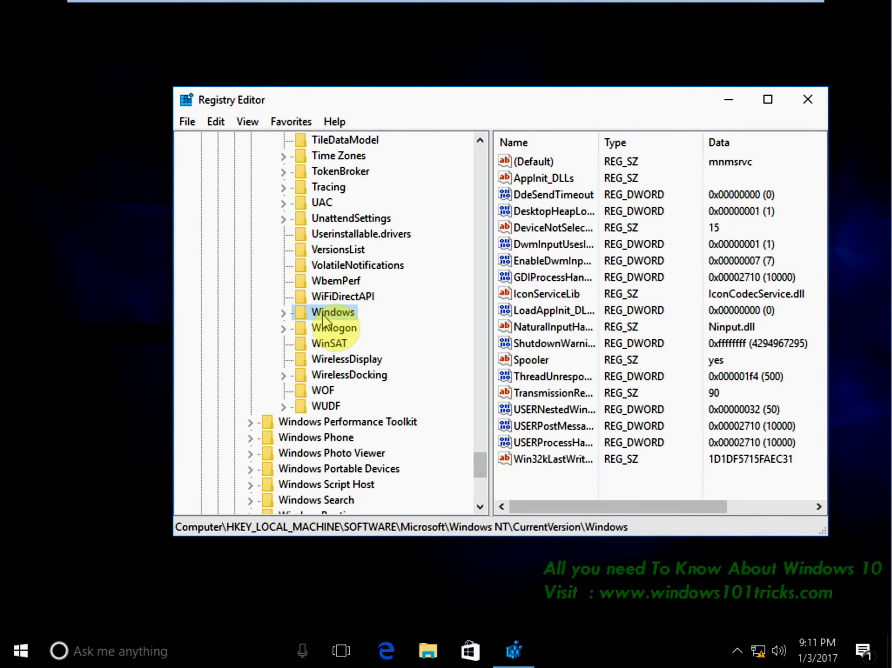
- Open the permissions of the selected Windows key and add the group "everyone" to its group and user names
right_click(330, 314)
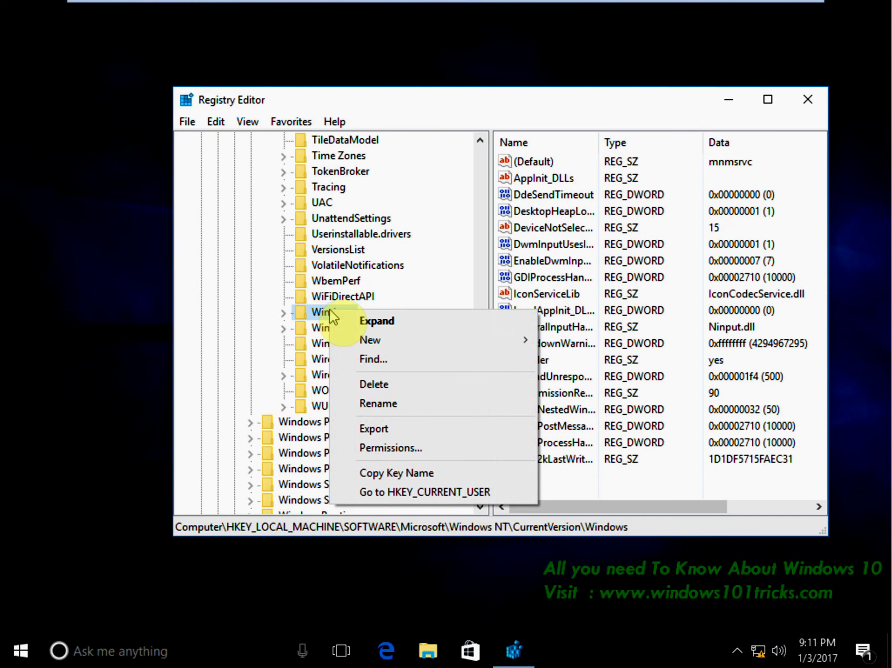
left_click(395, 449)
left_click(314, 272)
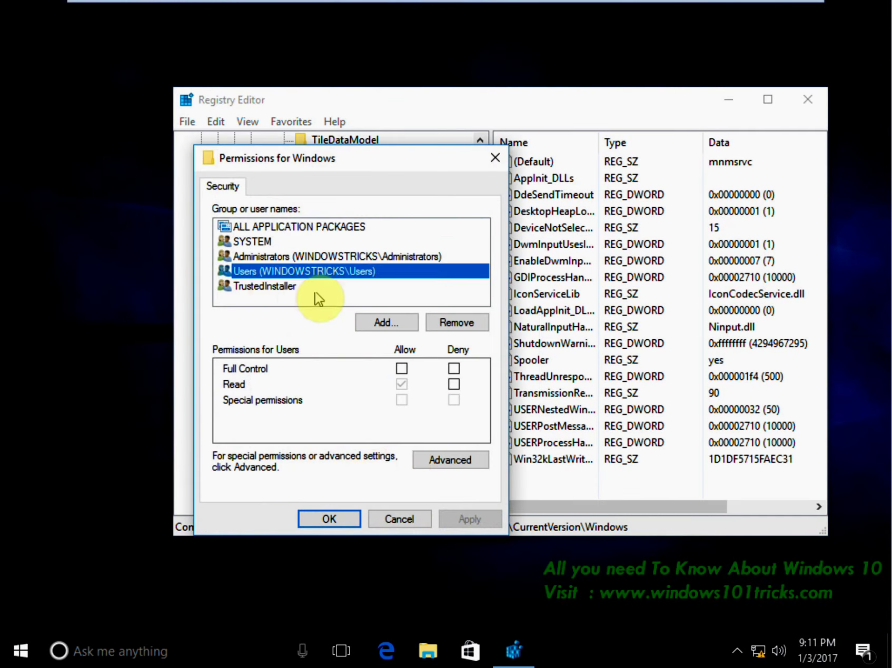
left_click(383, 325)
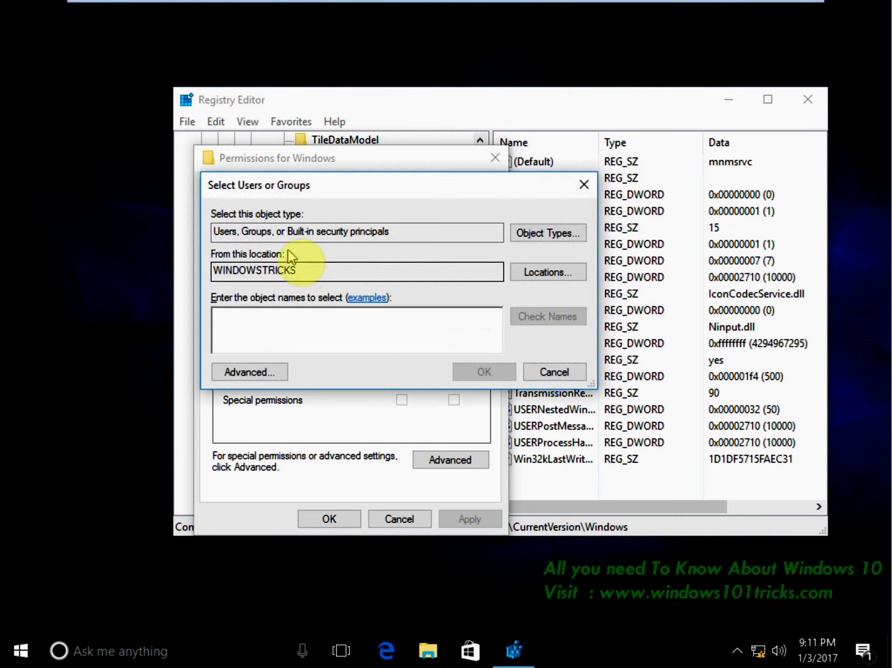
type("e")
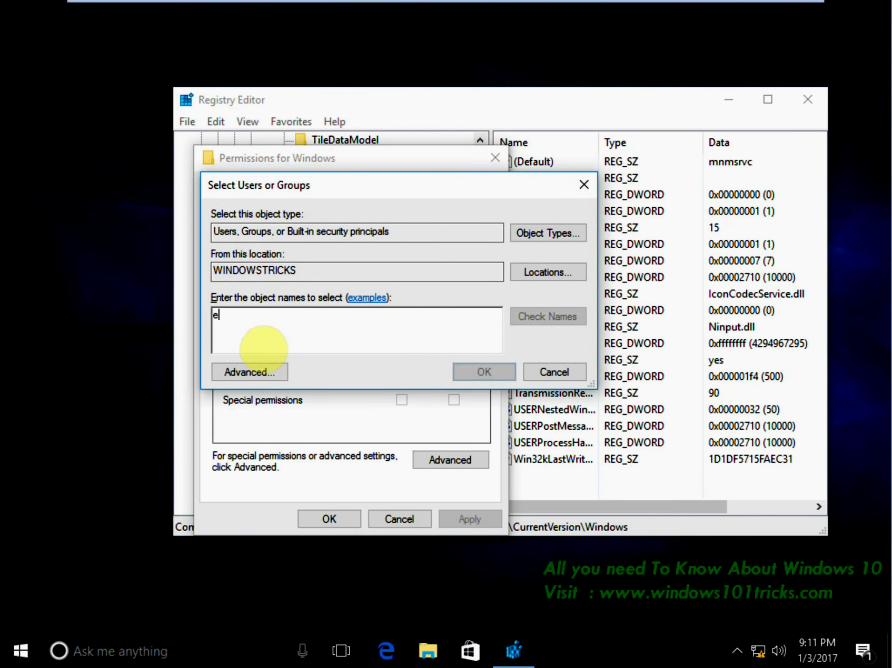
type("veryone")
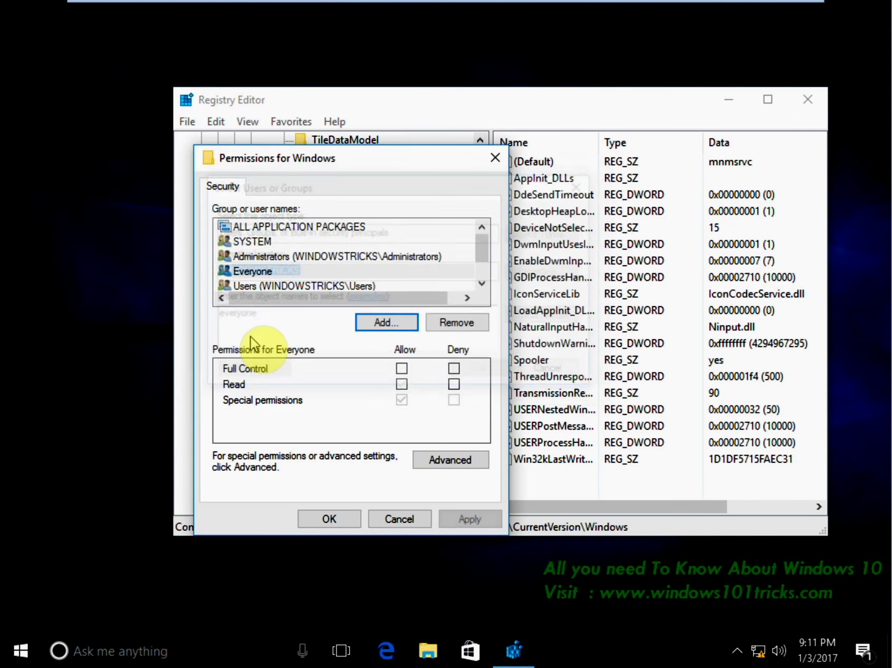
- Allow Full Control for Everyone on the Windows key, apply the change and close the permissions dialog
left_click(266, 274)
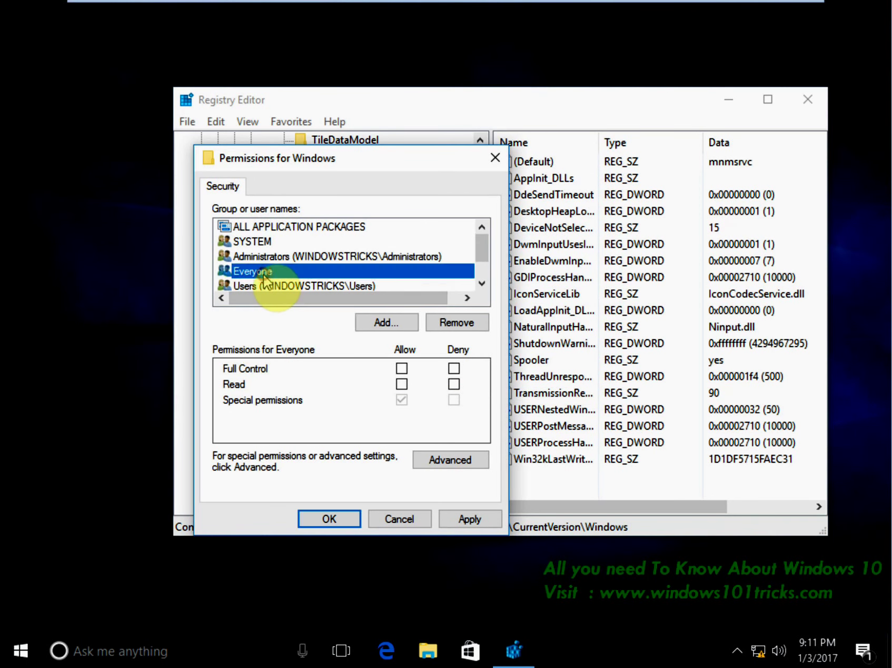
left_click(401, 369)
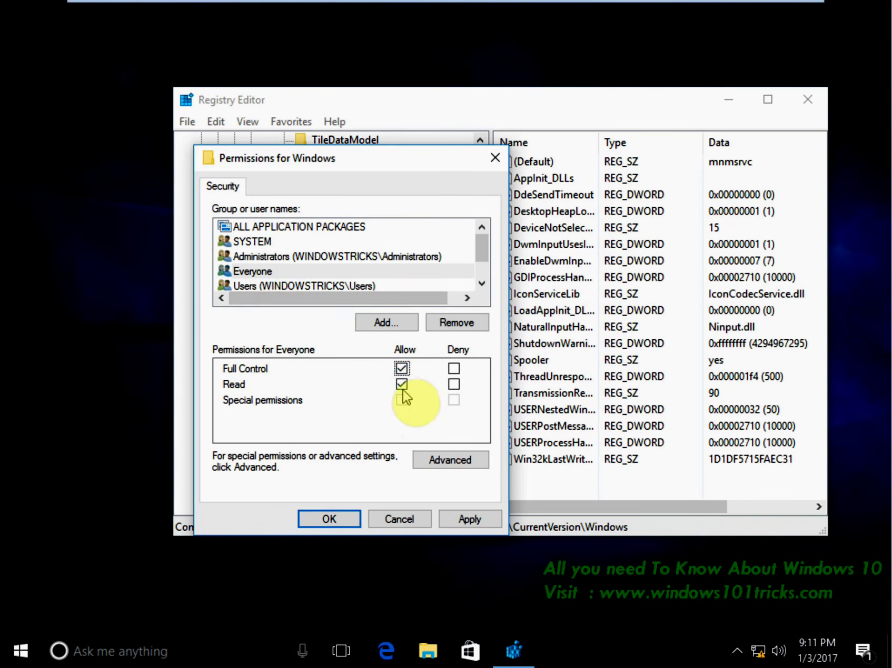
left_click(467, 522)
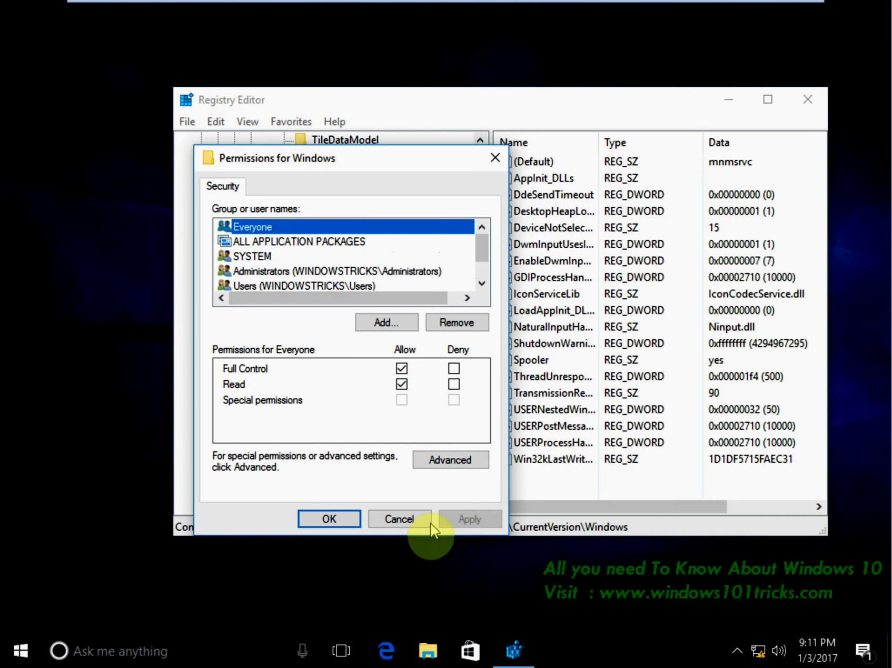
left_click(347, 520)
- Collapse the CurrentVersion, Windows NT, Microsoft, SOFTWARE and HKEY_LOCAL_MACHINE keys in the registry tree
scroll(358, 338, "up", 20)
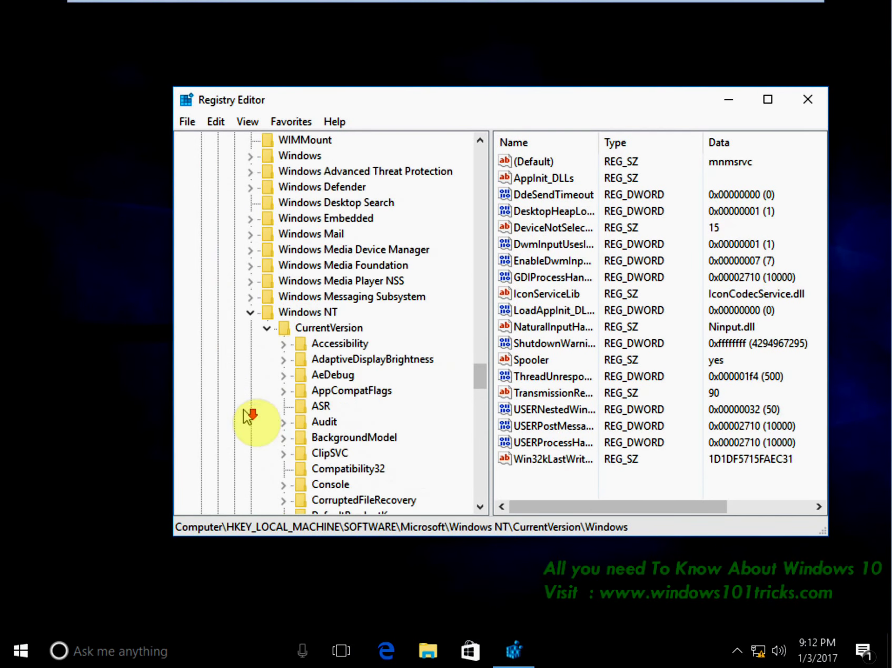
left_click(266, 328)
left_click(248, 312)
scroll(269, 323, "up", 5)
scroll(270, 327, "up", 20)
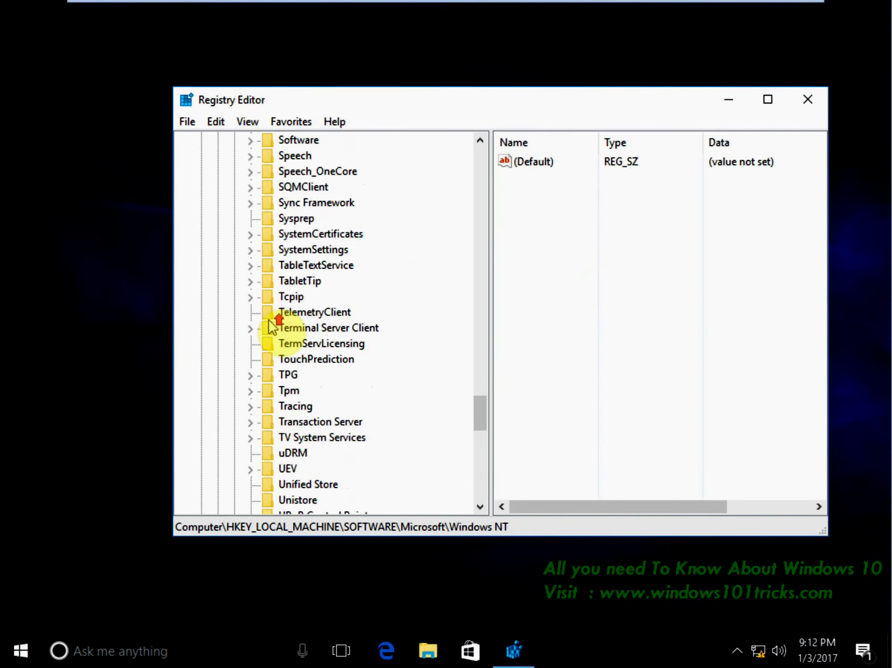
scroll(270, 326, "up", 20)
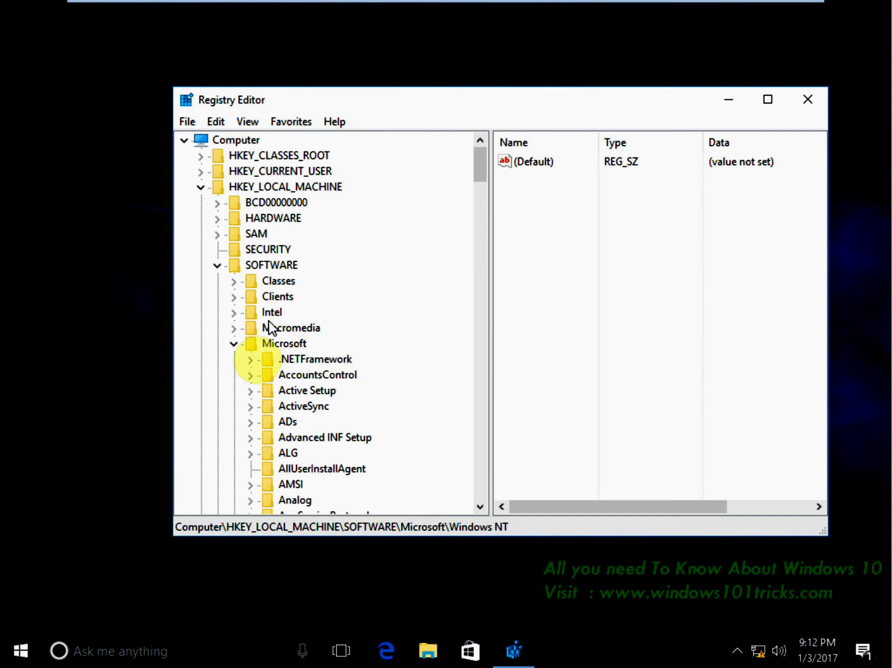
left_click(232, 344)
left_click(219, 269)
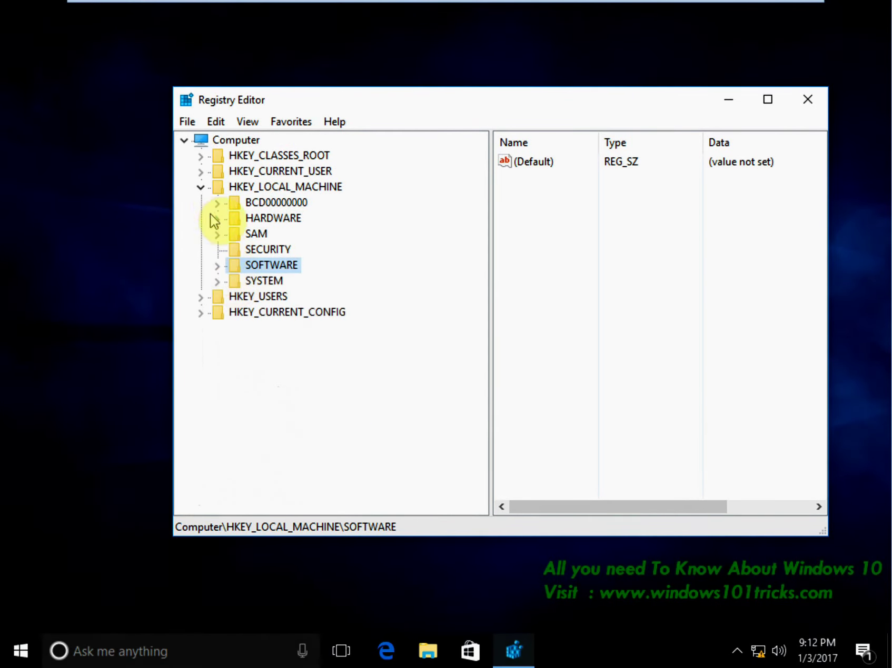
left_click(202, 188)
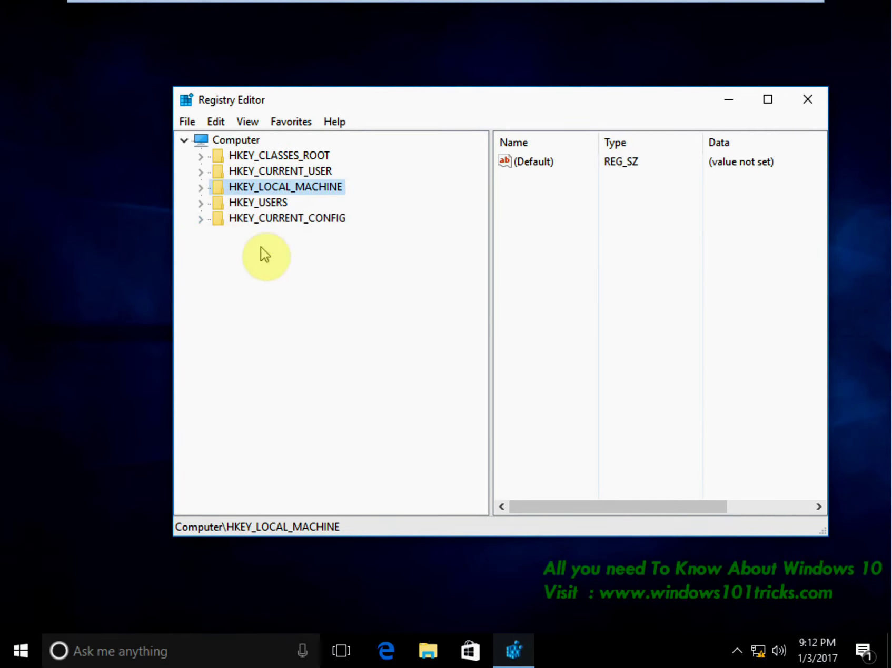
- Close Registry Editor and restart the computer
left_click(807, 100)
left_click(21, 652)
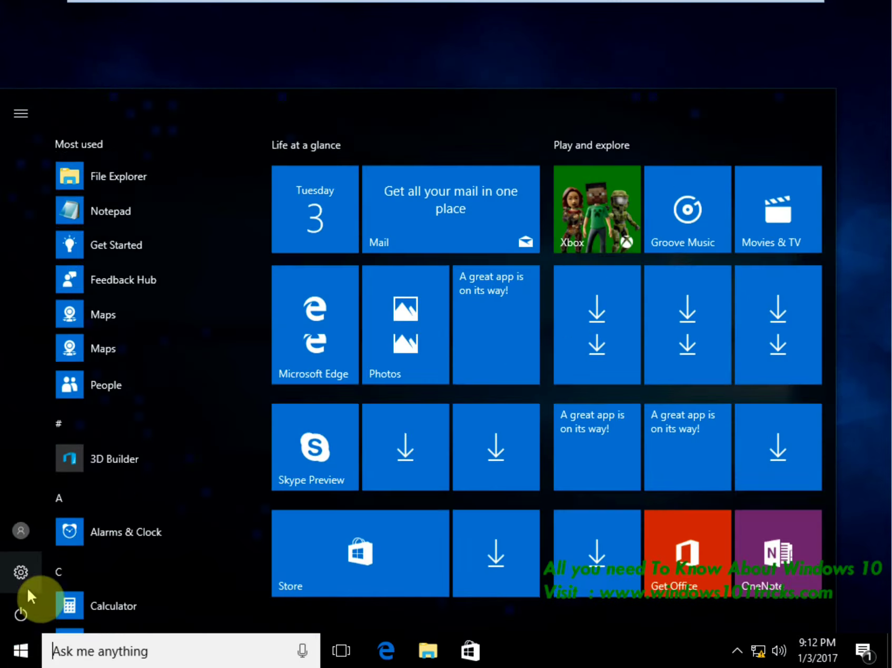
left_click(18, 622)
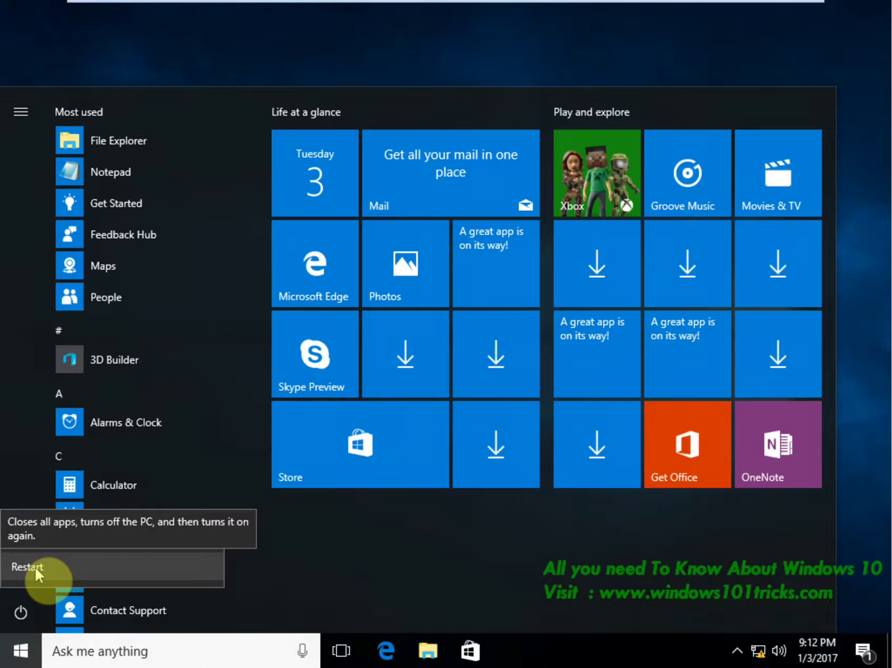
left_click(35, 568)
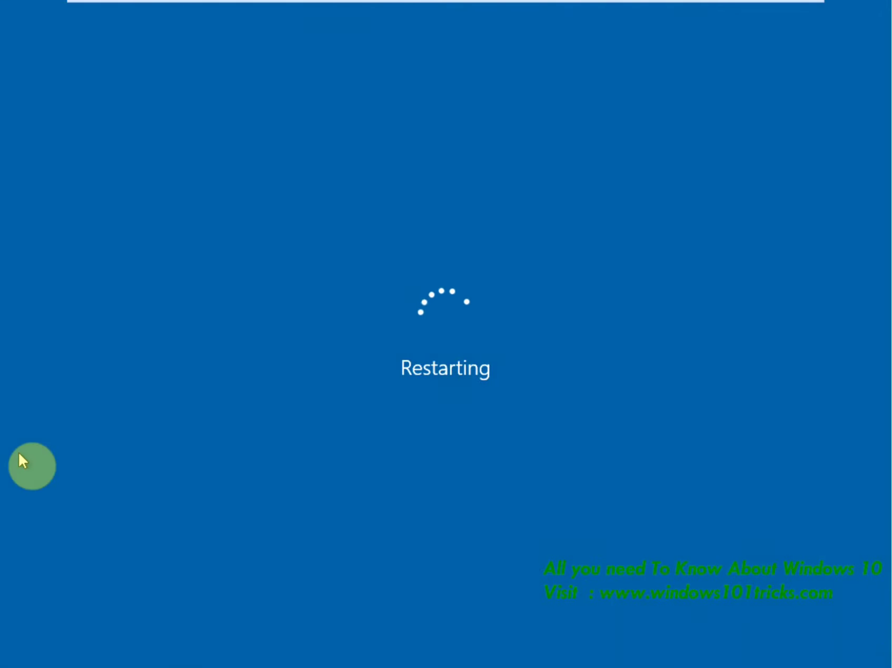